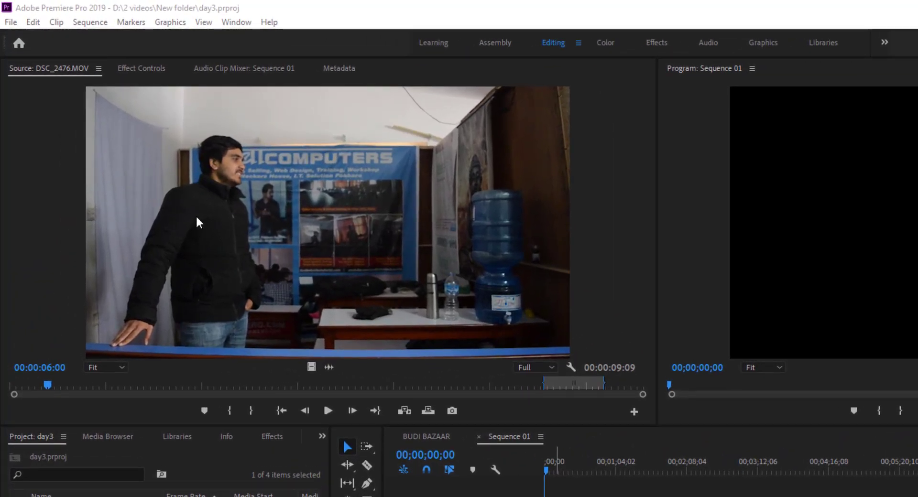
Scrub through the DSC_2476.MOV source footage to review the actor's takes on both sides of the frame.
left_click_drag(51, 390, 96, 398)
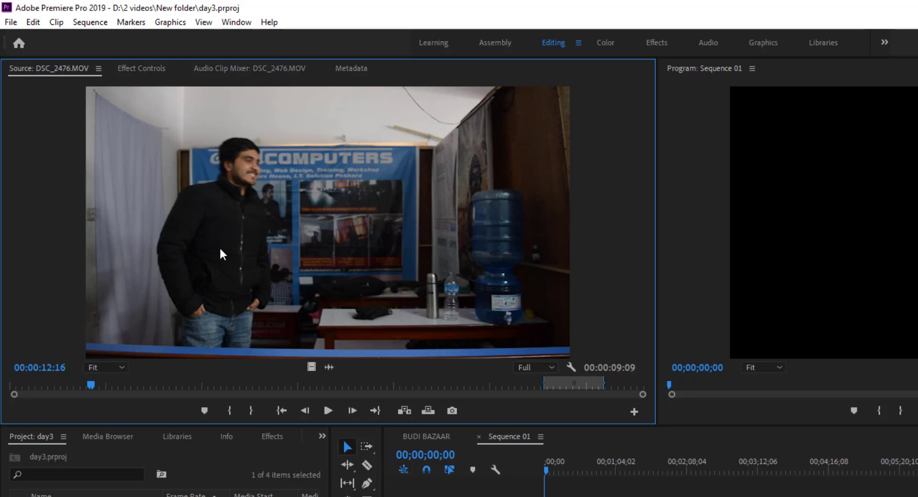
left_click_drag(94, 388, 440, 411)
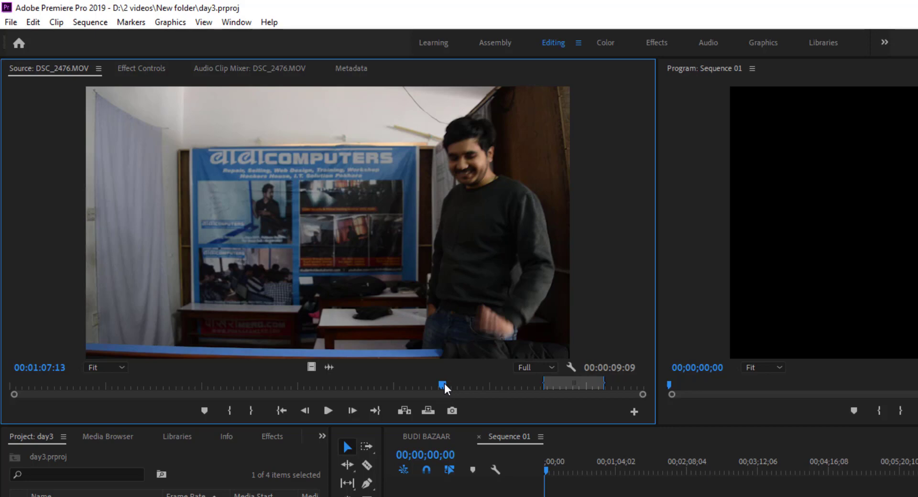
left_click_drag(445, 389, 154, 385)
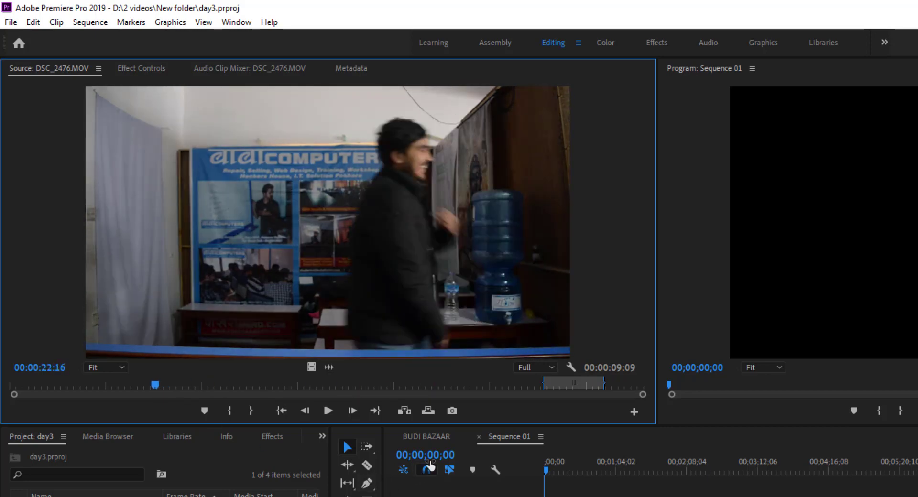
In the BUDI BAZAAR sequence, remove the Color Balance effect from the DSC_2476.MOV clip on track V2.
left_click(442, 439)
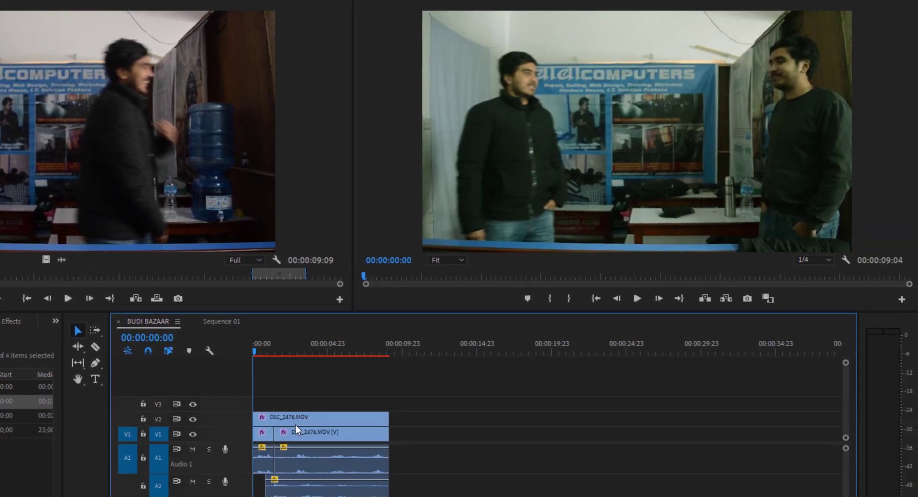
left_click_drag(259, 354, 277, 352)
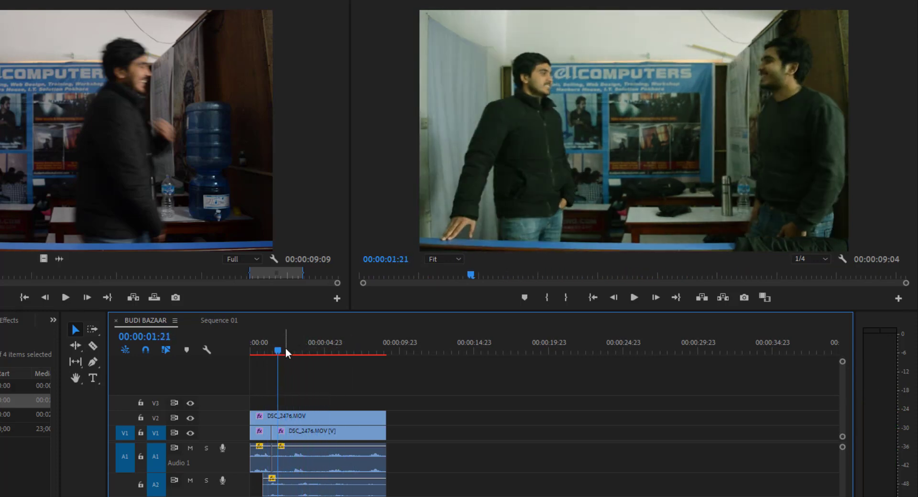
left_click(276, 422)
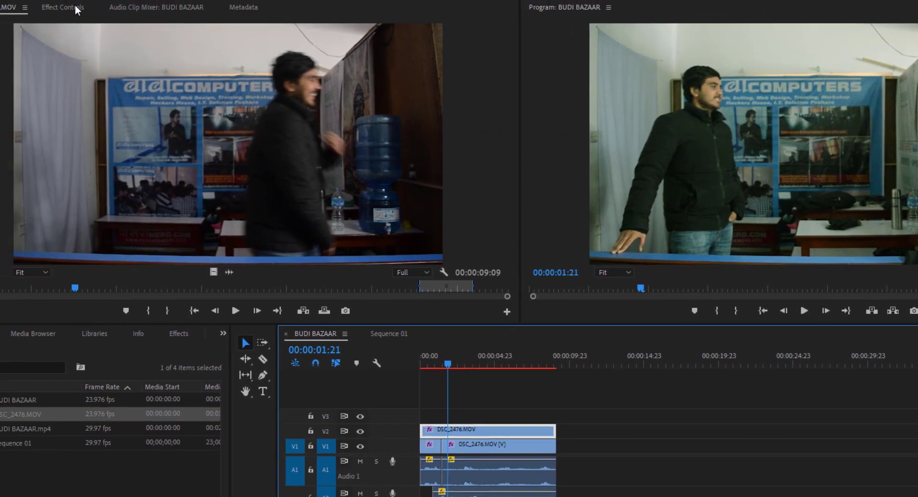
left_click(76, 8)
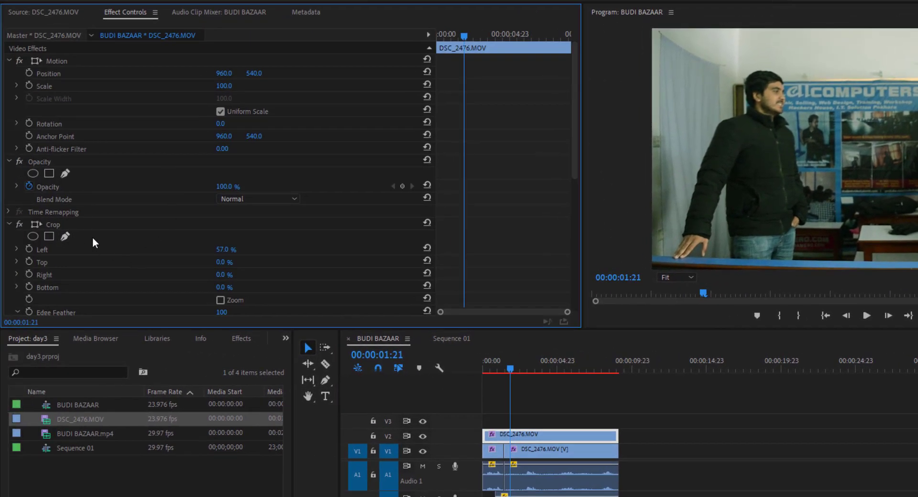
scroll(113, 261, "down", 3)
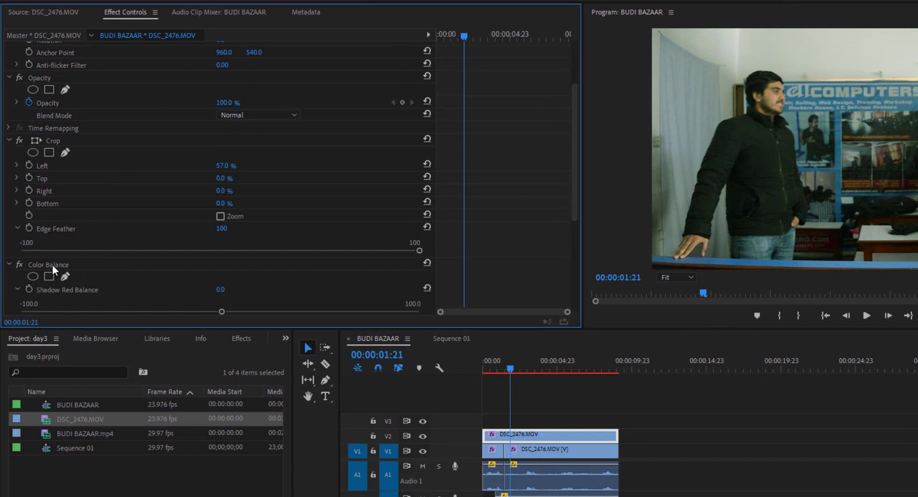
right_click(53, 266)
left_click(110, 362)
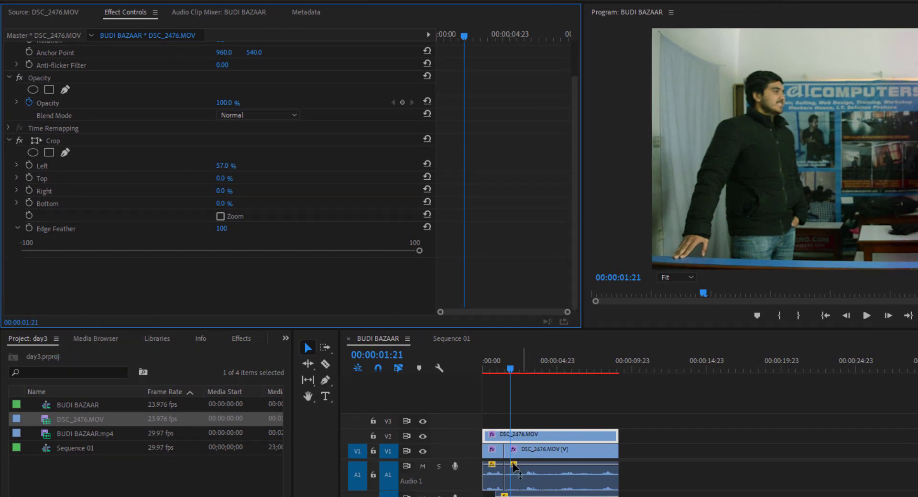
Remove the Color Balance effect from both DSC_2476.MOV clips on track V1.
left_click(492, 456)
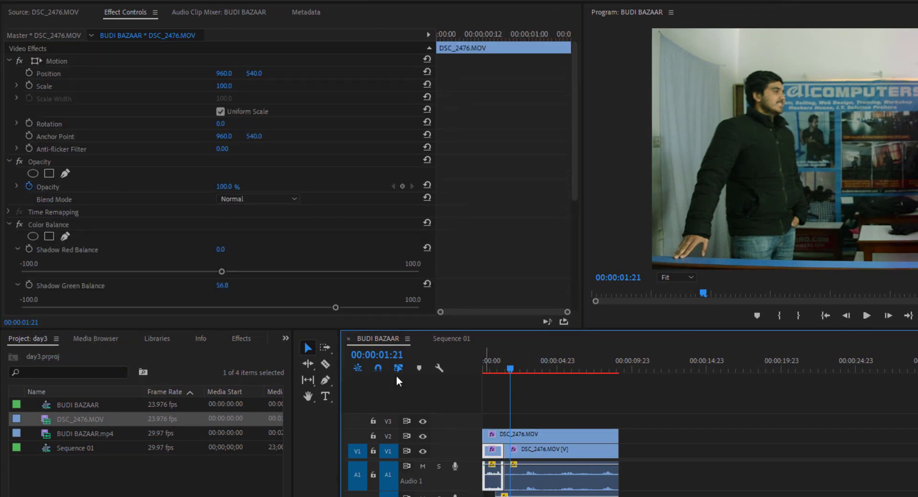
right_click(79, 232)
left_click(91, 323)
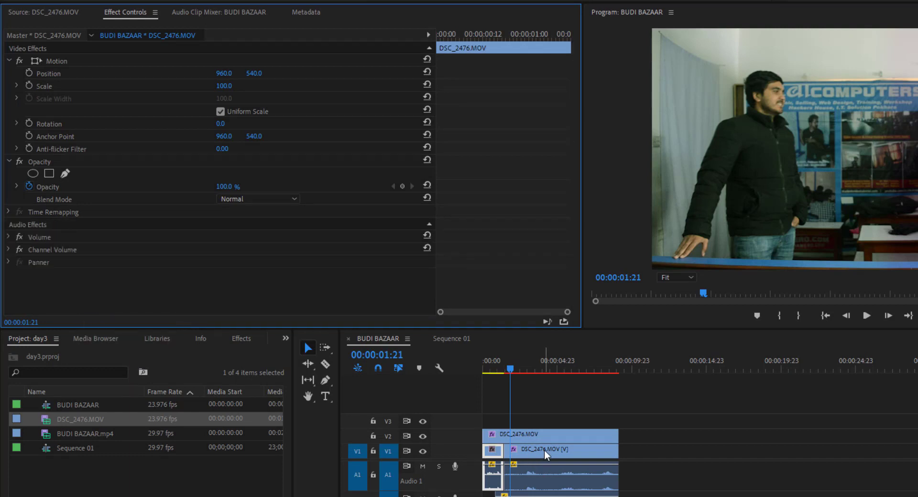
left_click(547, 454)
right_click(72, 231)
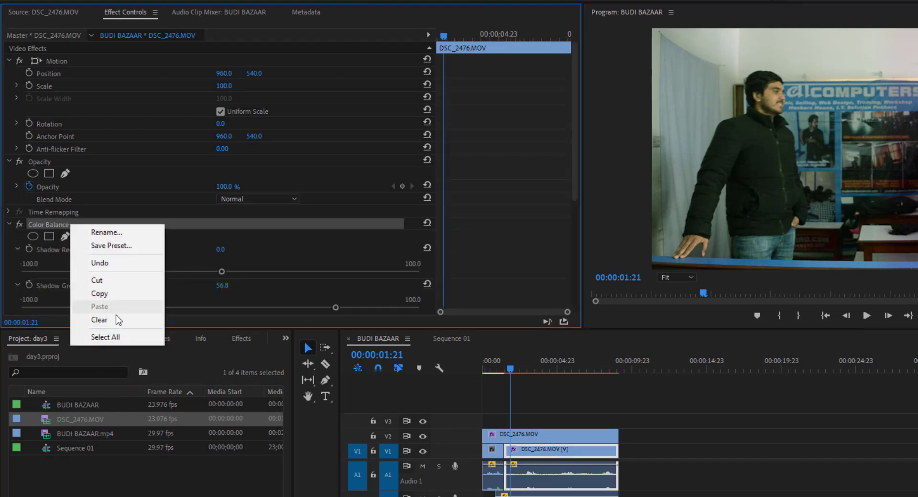
left_click(98, 319)
Scrub through the BUDI BAZAAR sequence to review the finished double-role composite.
left_click_drag(508, 373, 584, 378)
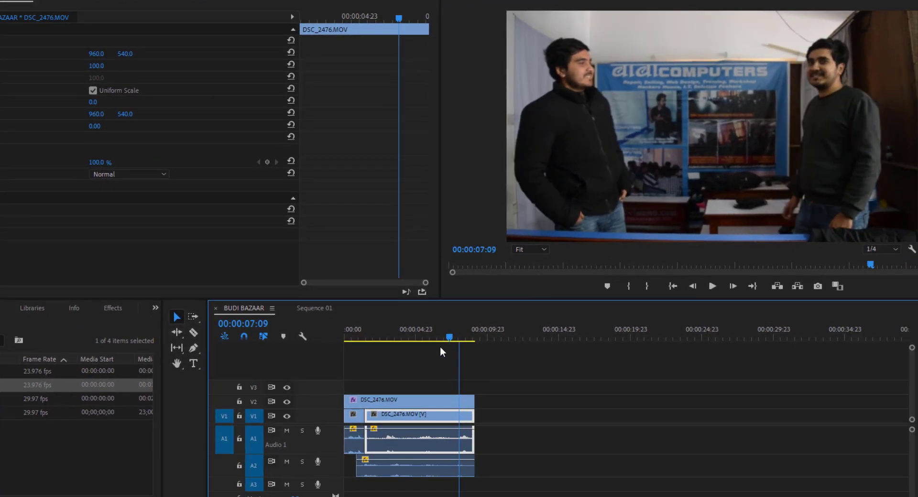
left_click_drag(440, 348, 388, 377)
left_click_drag(393, 339, 367, 339)
Open Sequence 01 and mark in and out points around the jacket take in DSC_2476.MOV, ending at 00:00:12:08.
left_click(306, 306)
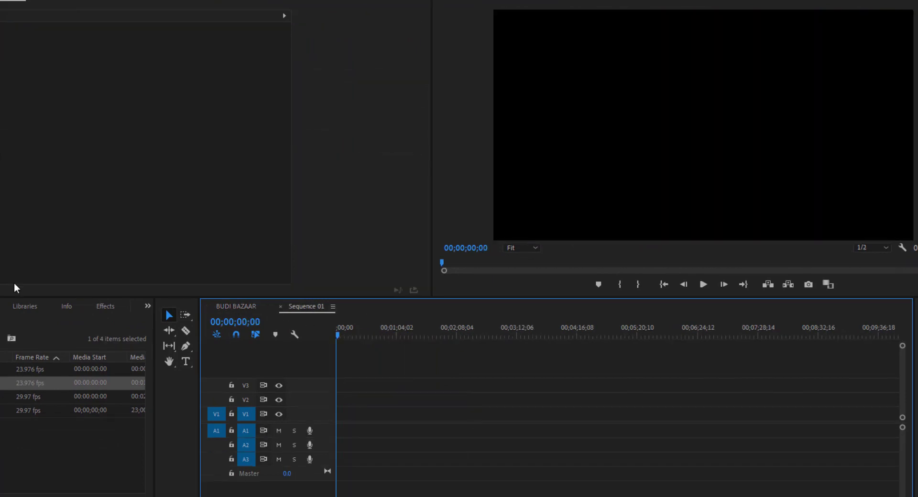
left_click(42, 42)
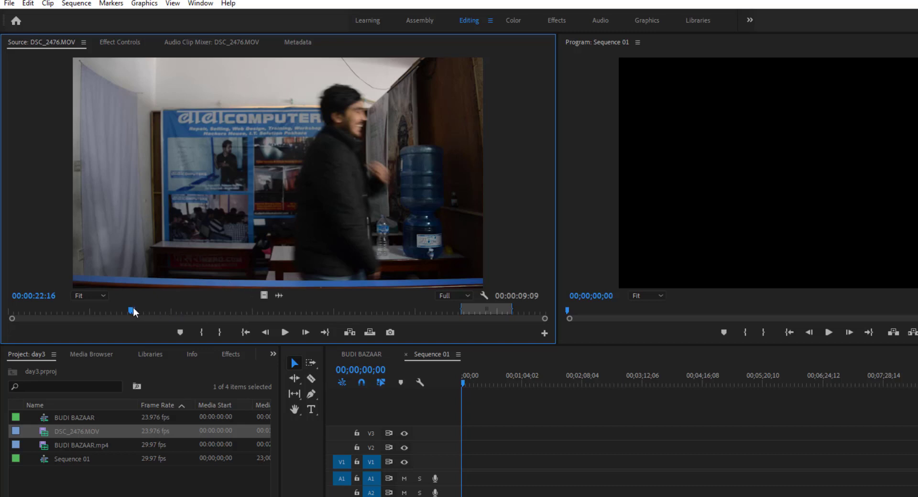
left_click_drag(132, 312, 75, 310)
left_click(203, 332)
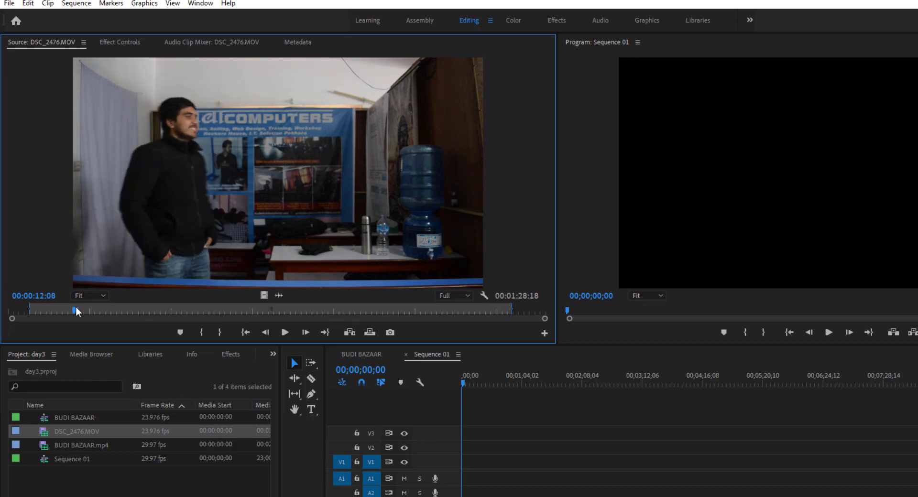
left_click(220, 332)
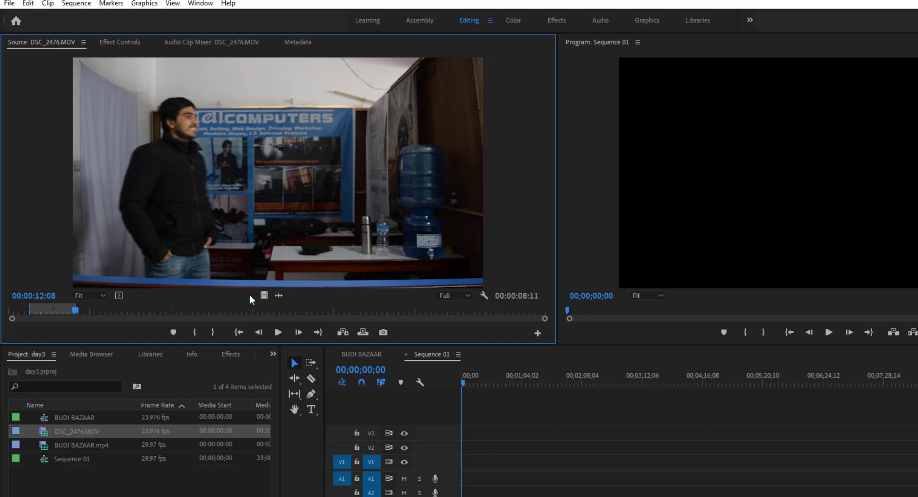
Place only the video of the marked range at the start of V1 in Sequence 01, matching the sequence settings to the clip.
left_click_drag(259, 298, 466, 462)
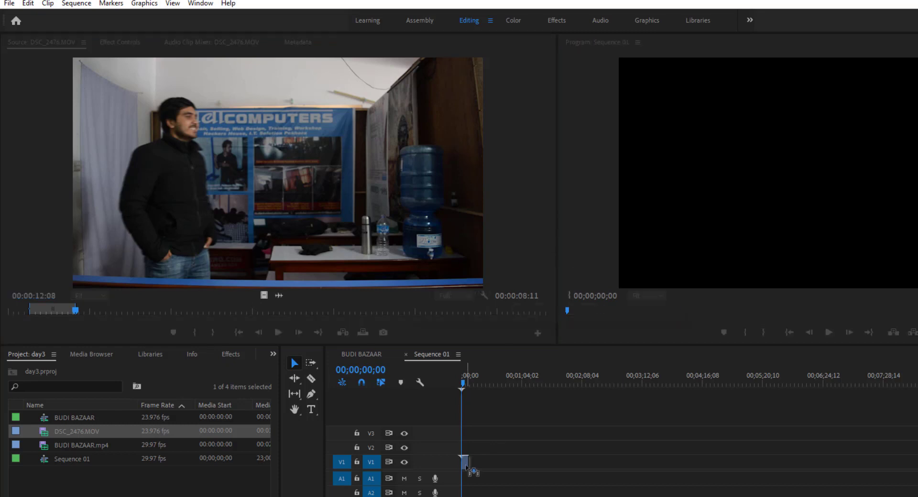
left_click(550, 313)
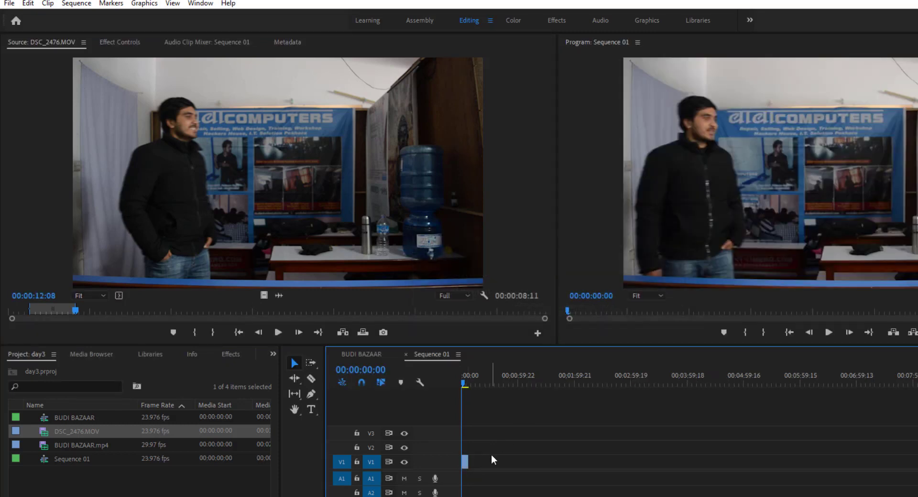
key("equal")
key("equal")
key("equal")
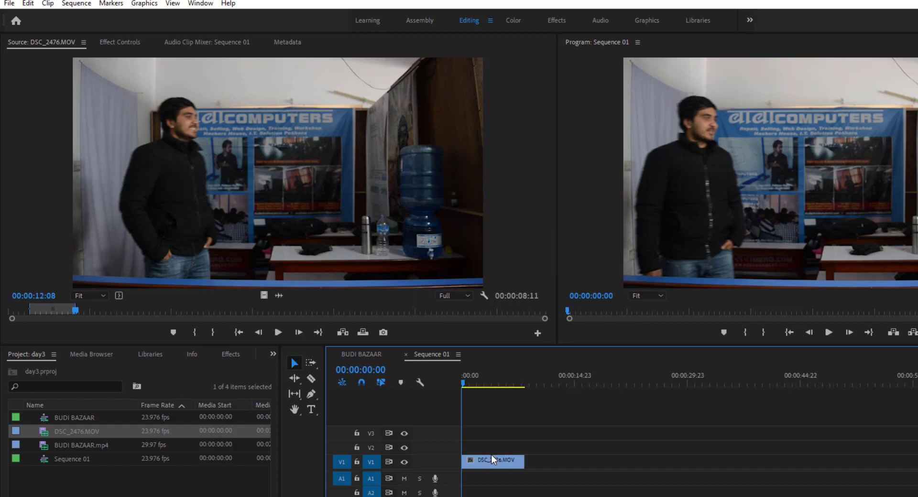
Mark the sweater take in DSC_2476.MOV, 00:00:08:14 long and ending at 00:01:31:04, and place its video on V2 above the first clip.
left_click(484, 466)
left_click_drag(75, 314, 503, 322)
left_click(194, 330)
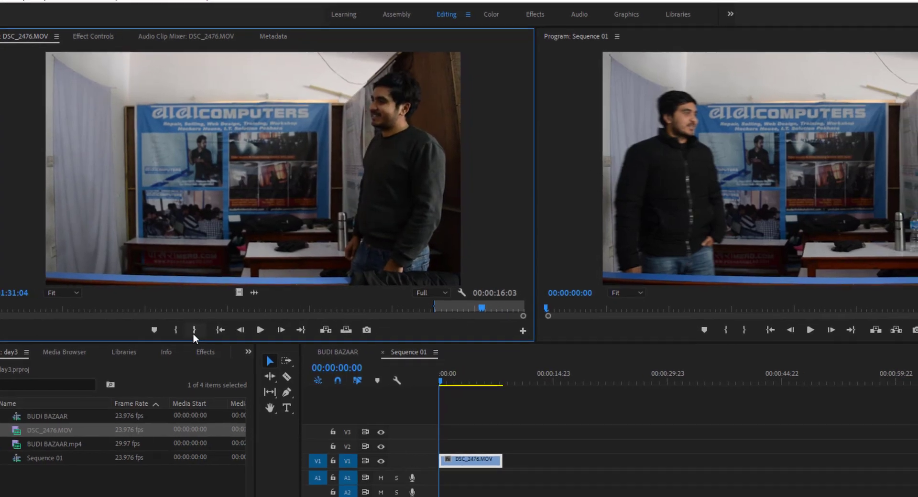
left_click(220, 334)
left_click_drag(69, 273, 307, 425)
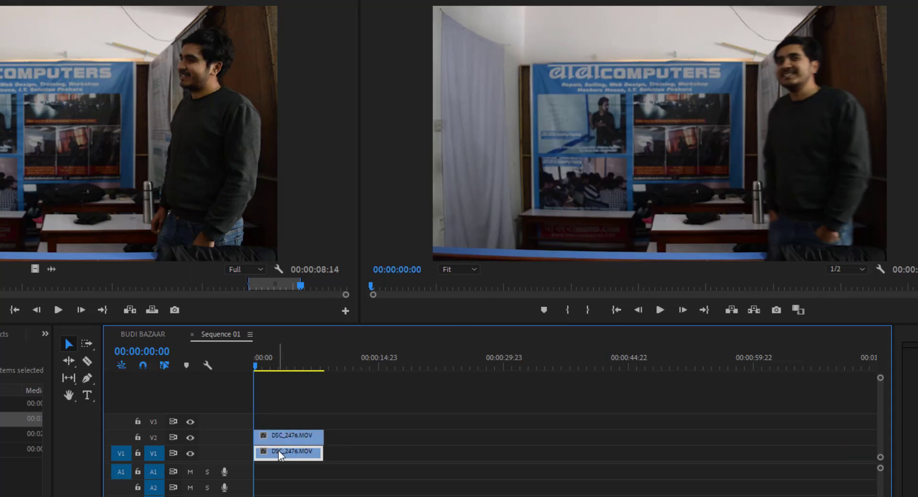
left_click(284, 434)
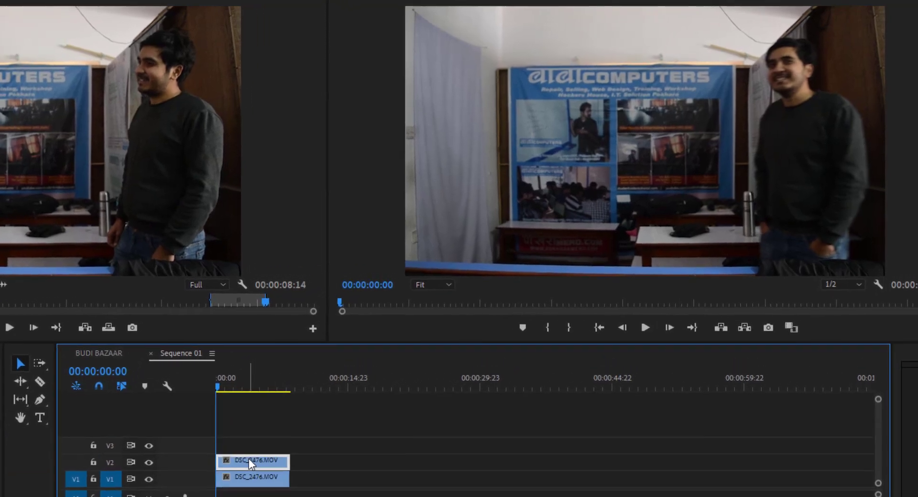
left_click(247, 480)
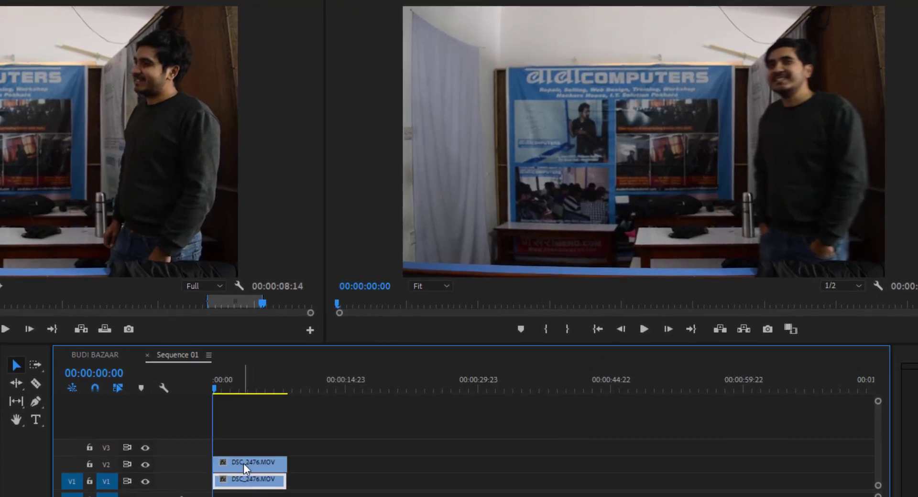
left_click(247, 464)
left_click(243, 480)
left_click(241, 466)
left_click(244, 481)
left_click(247, 464)
left_click(245, 476)
Find the Crop video effect by searching for "crop" and apply it to the V2 clip.
left_click(244, 465)
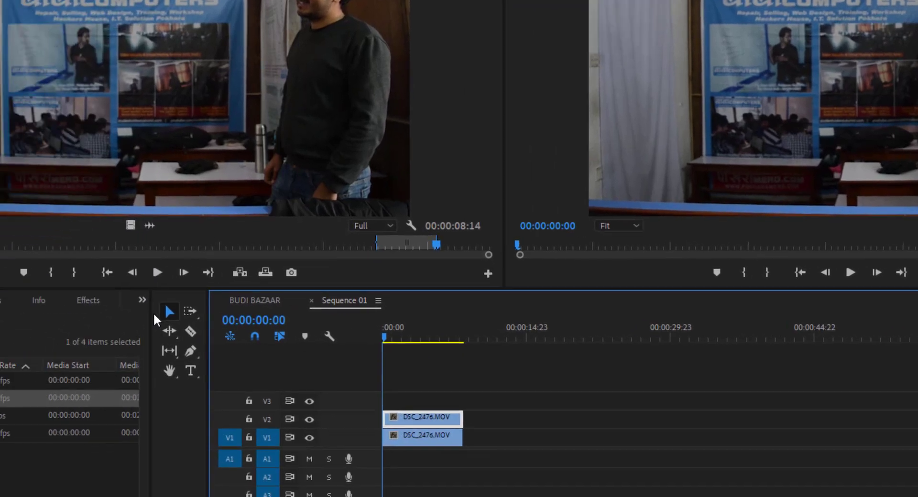
left_click(144, 300)
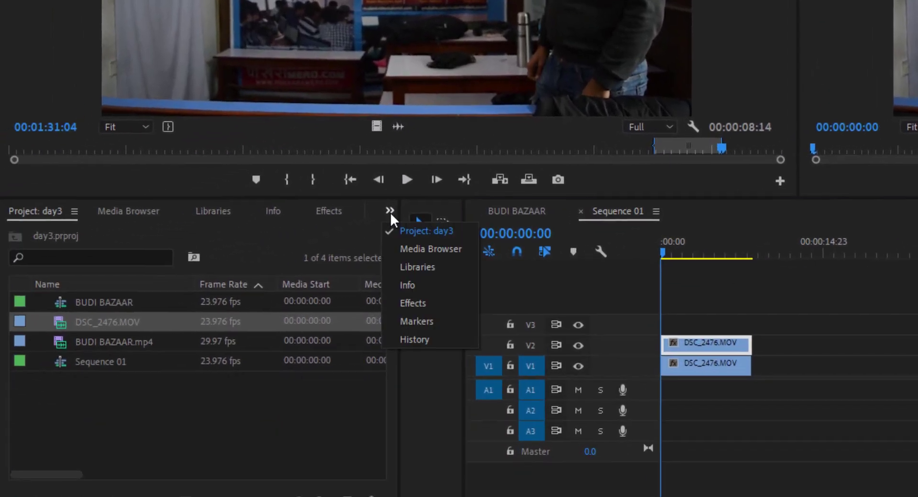
left_click(412, 303)
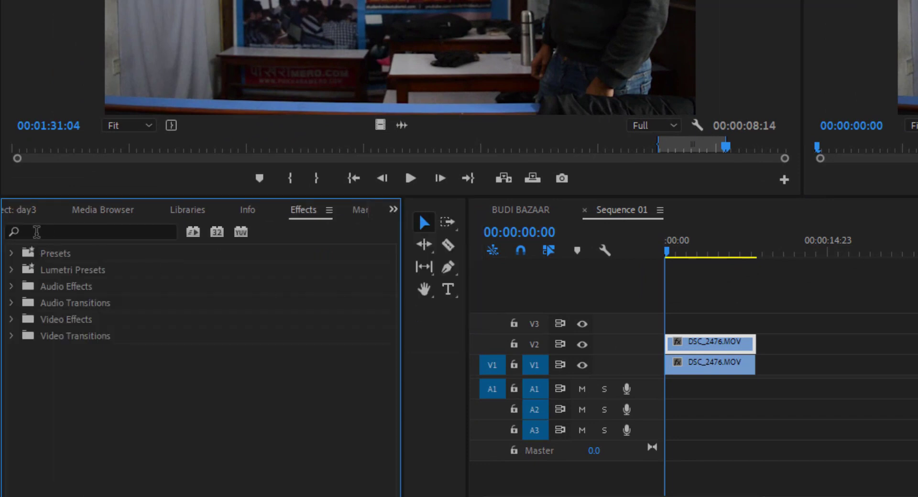
left_click(36, 232)
type("crop")
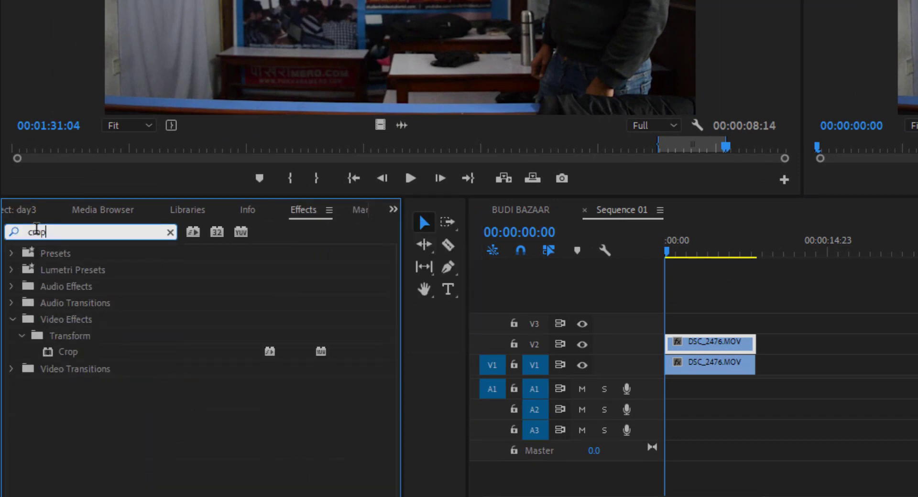
left_click_drag(62, 357, 699, 343)
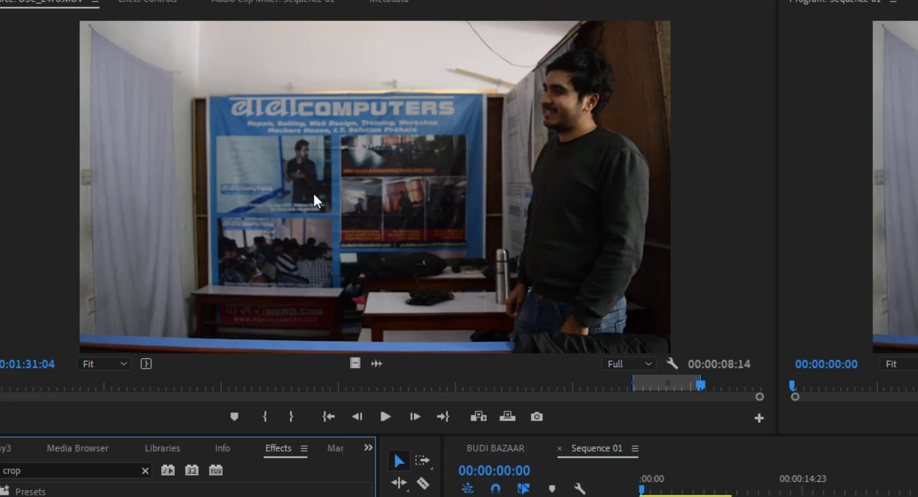
Set the V2 clip's Crop Left value to 54% so both men show in the frame.
left_click(158, 3)
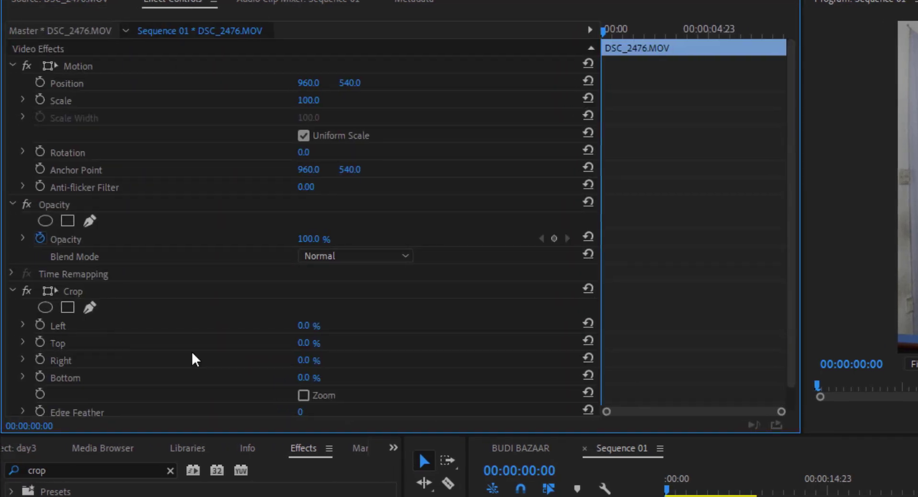
left_click_drag(302, 326, 325, 326)
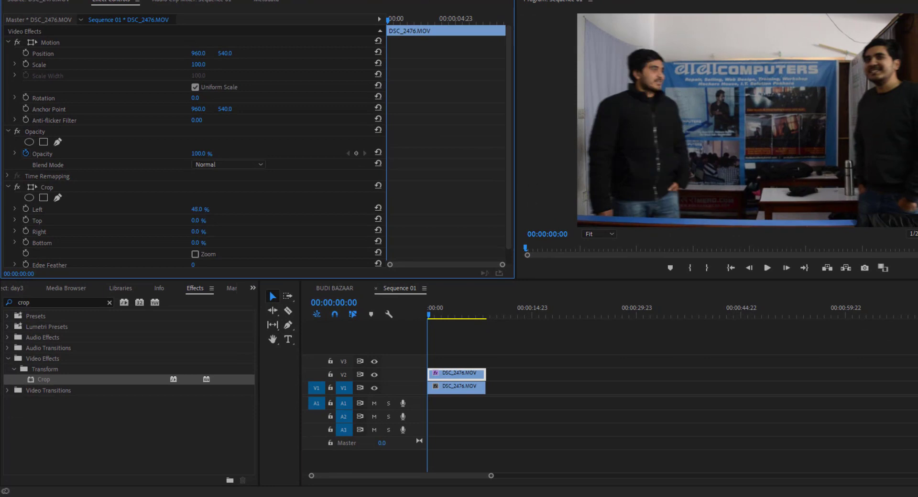
left_click_drag(223, 209, 226, 210)
left_click_drag(198, 210, 191, 209)
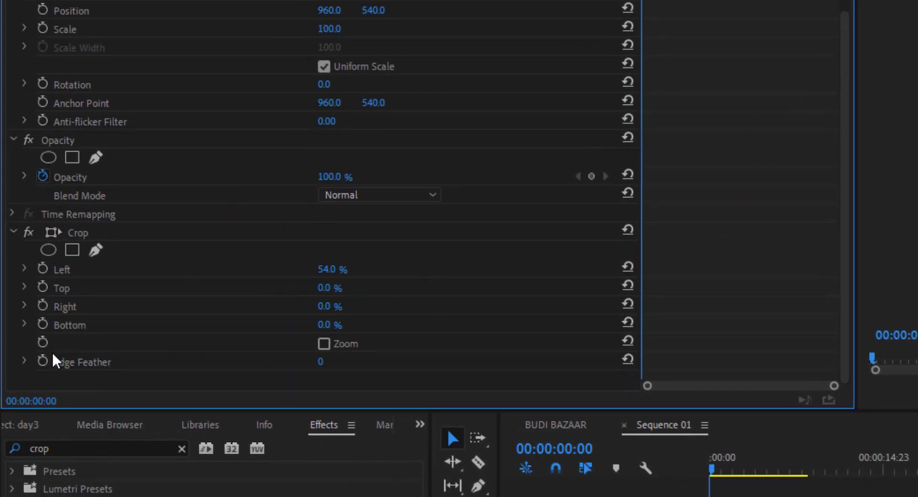
Set the Crop effect's Edge Feather to 100 on the V2 clip, keeping the playhead at the sequence start.
left_click(24, 362)
scroll(199, 330, "down", 1)
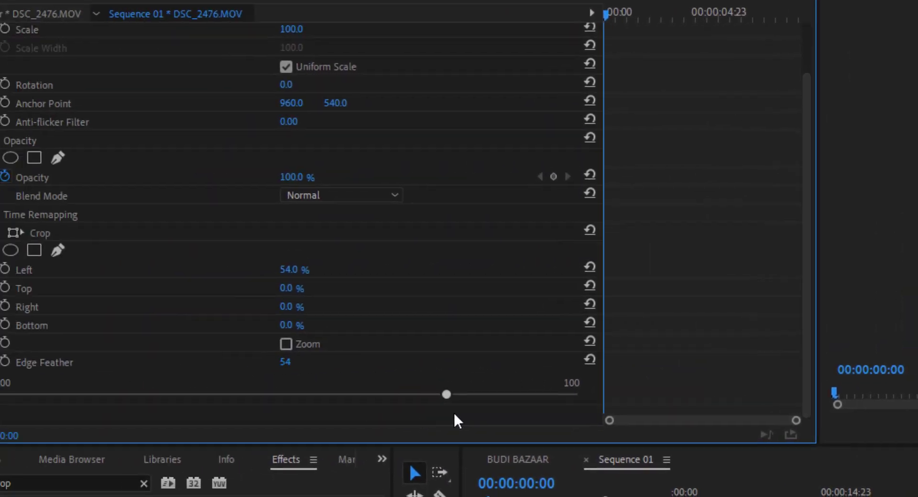
left_click_drag(455, 413, 606, 402)
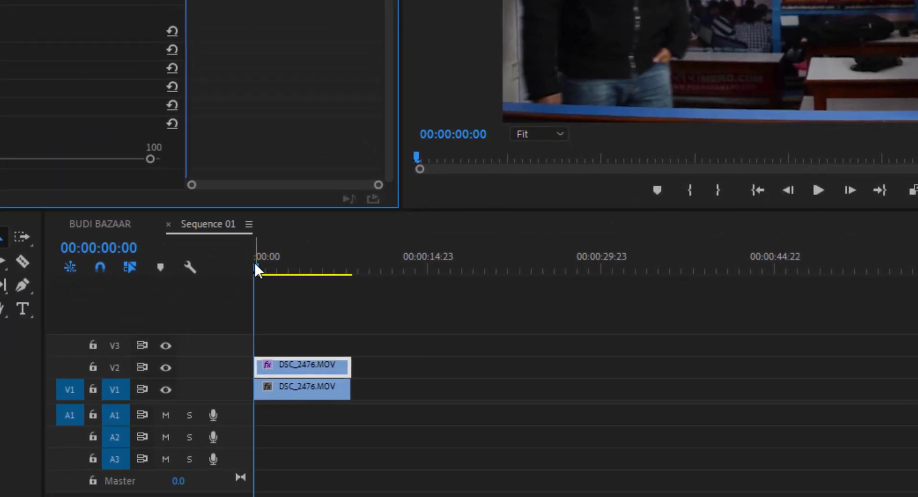
mouse_move(138, 382)
left_mouse_down()
mouse_move(152, 385)
mouse_move(137, 385)
left_mouse_up()
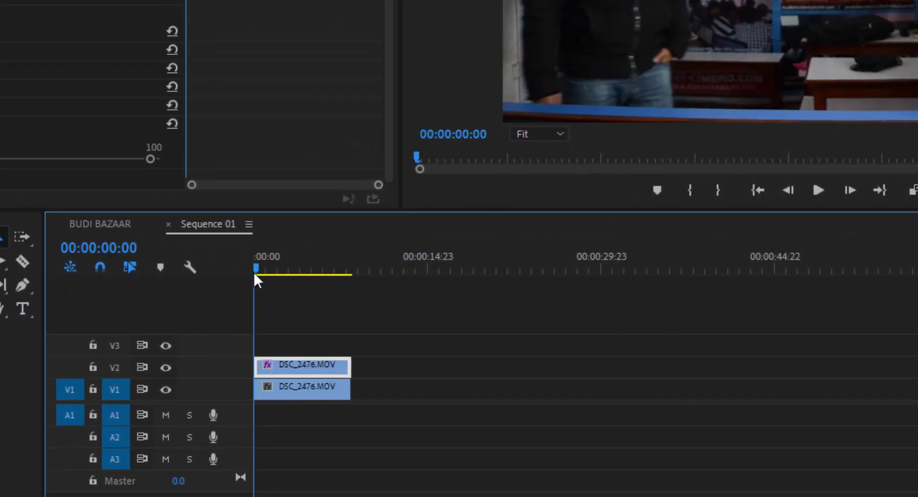
Play Sequence 01 from the start to check the blended double-role shot, stopping at about 4.5 seconds.
left_click(818, 190)
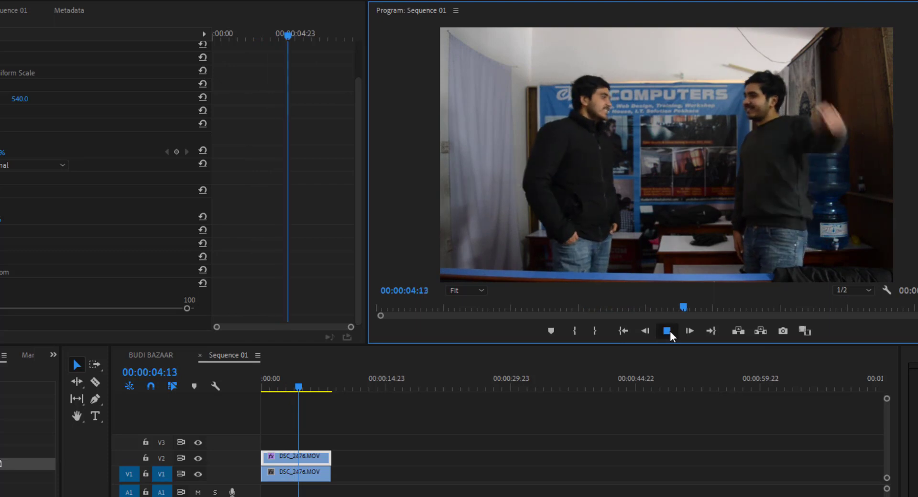
left_click(670, 331)
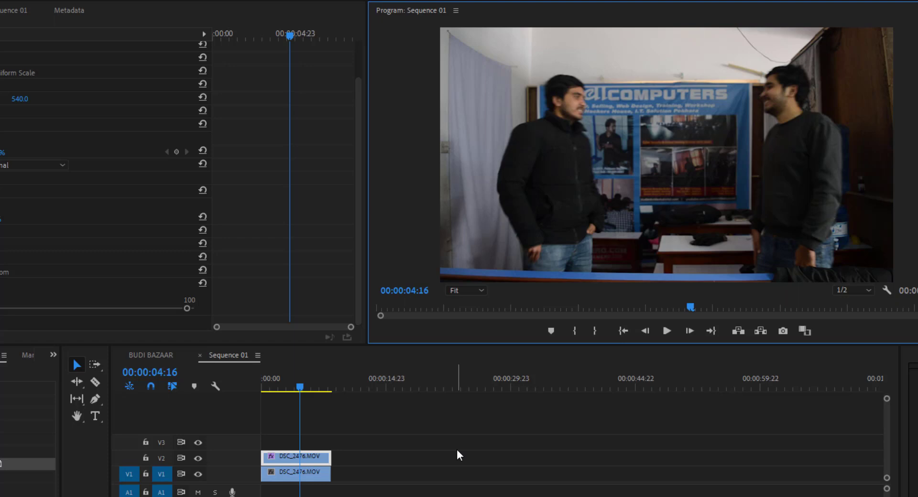
Open the BUDI BAZAAR sequence and scrub through its first two seconds to examine how the two takes are timed and blended.
left_click(148, 357)
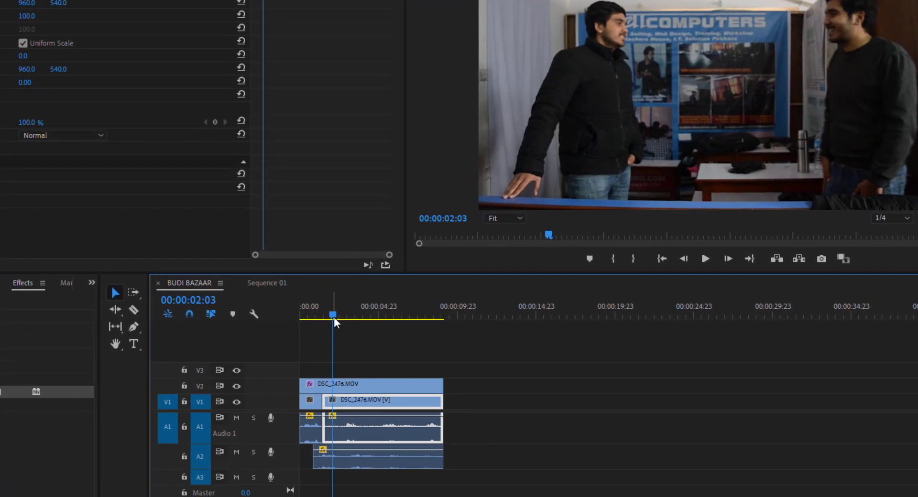
left_click_drag(295, 389, 290, 389)
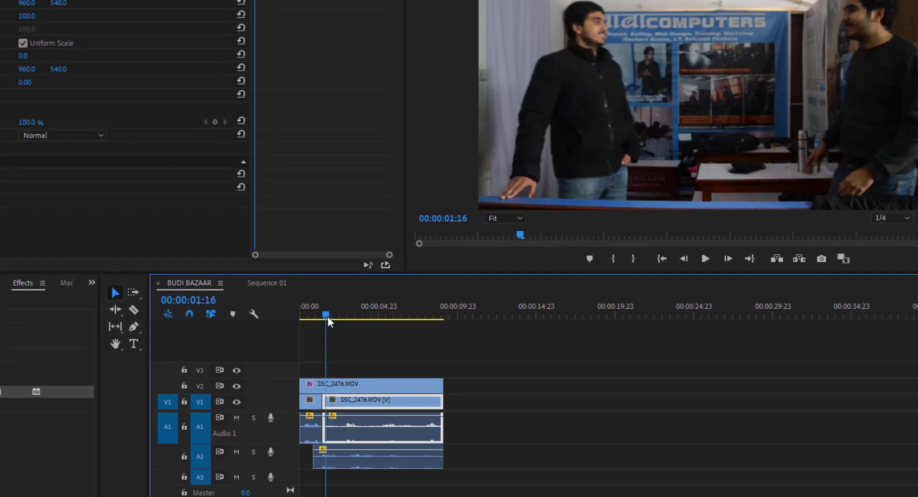
left_click_drag(328, 317, 322, 318)
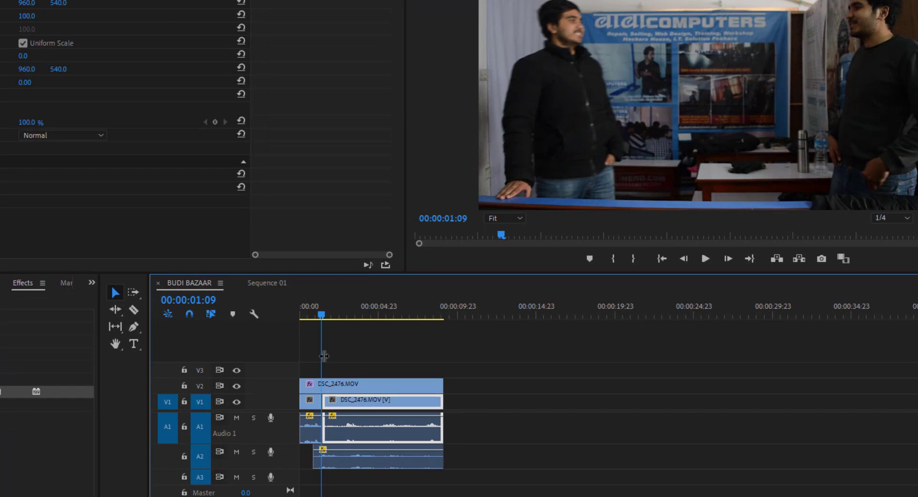
left_click(304, 317)
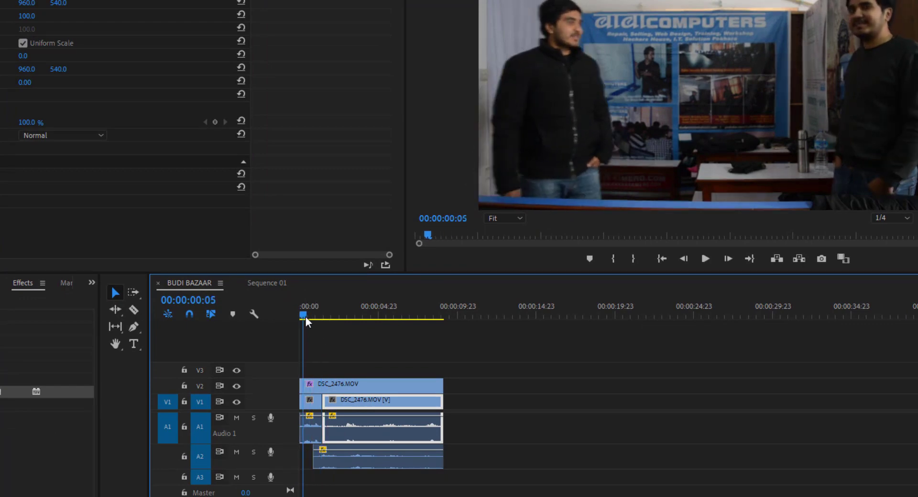
mouse_move(307, 318)
left_mouse_down()
mouse_move(316, 323)
mouse_move(317, 310)
mouse_move(300, 312)
mouse_move(314, 315)
left_mouse_up()
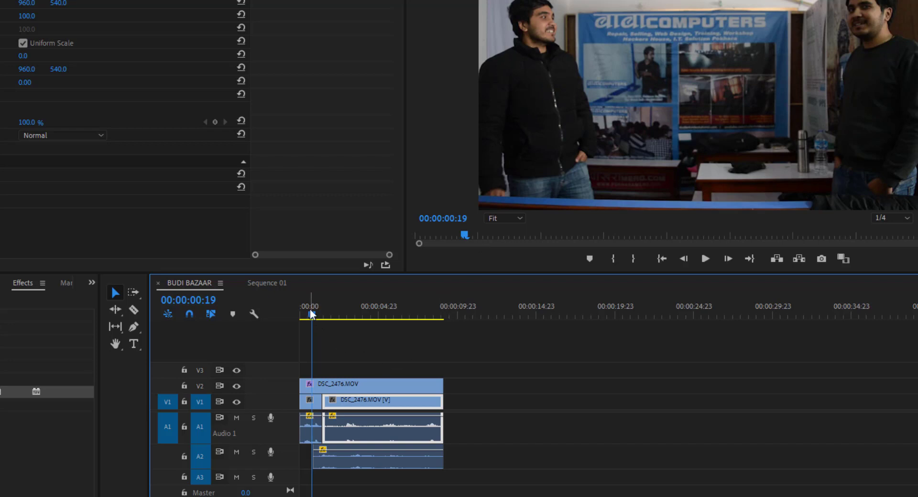
left_click_drag(310, 311, 330, 319)
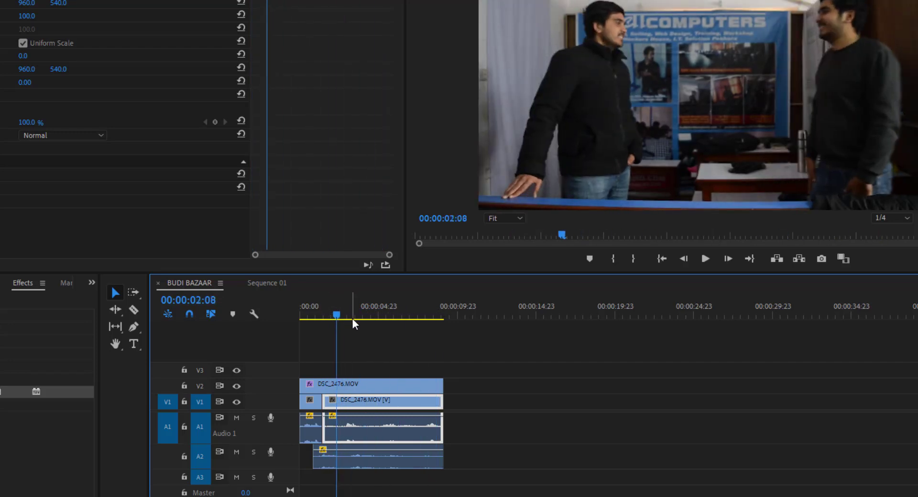
left_click_drag(337, 313, 327, 313)
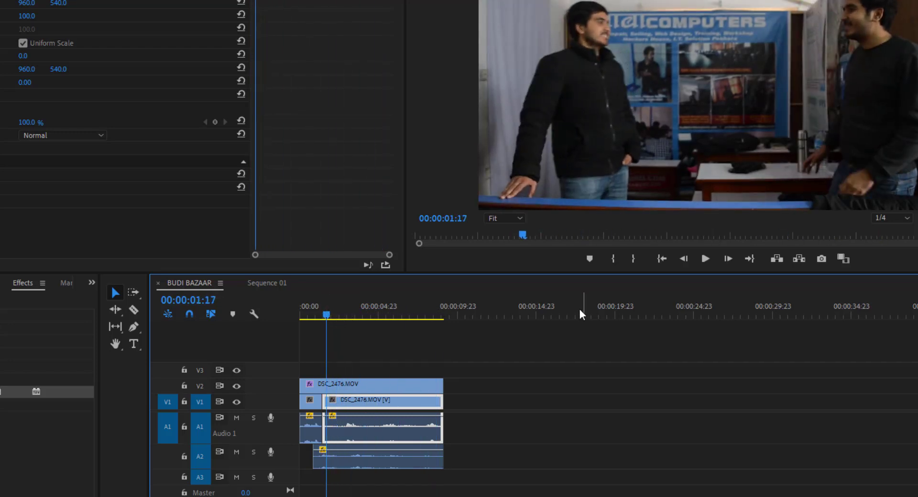